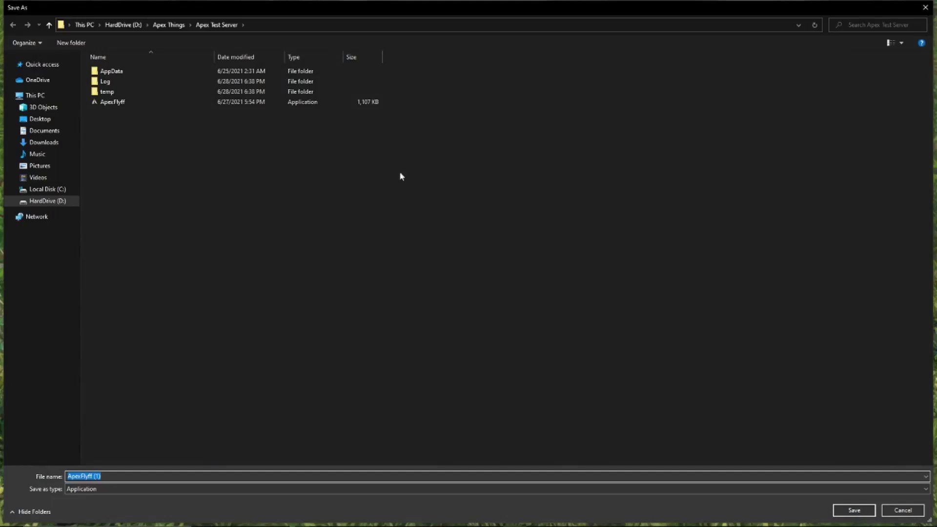
# Step: Point the Save As dialog at Apex Things > Apex Testing and trim the file name to ApexFlyff
pyautogui.click(176, 26)
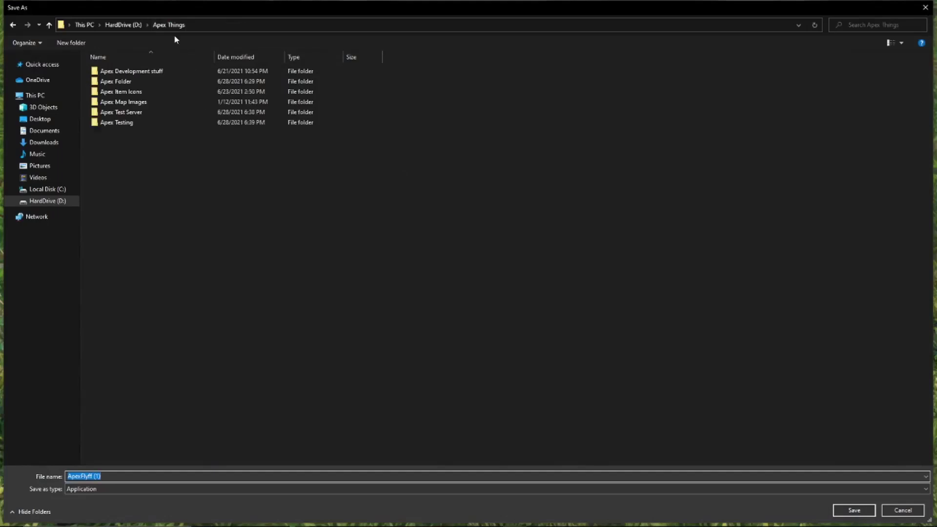
pyautogui.doubleClick(131, 120)
pyautogui.click(110, 476)
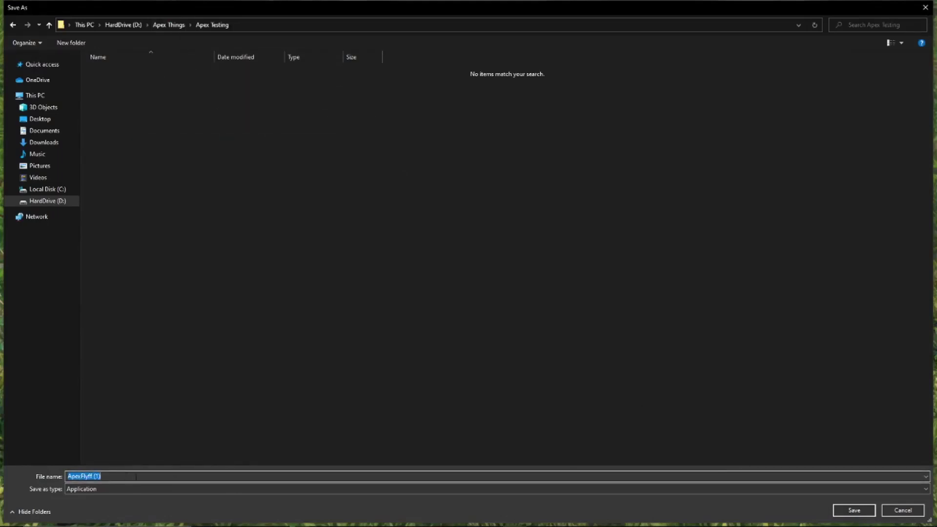
pyautogui.click(110, 475)
pyautogui.press('BackSpace')
pyautogui.press('BackSpace')
pyautogui.press('BackSpace')
# Step: Save ApexFlyff into Apex Testing, run it past SmartScreen, and accept the game download there
pyautogui.click(854, 510)
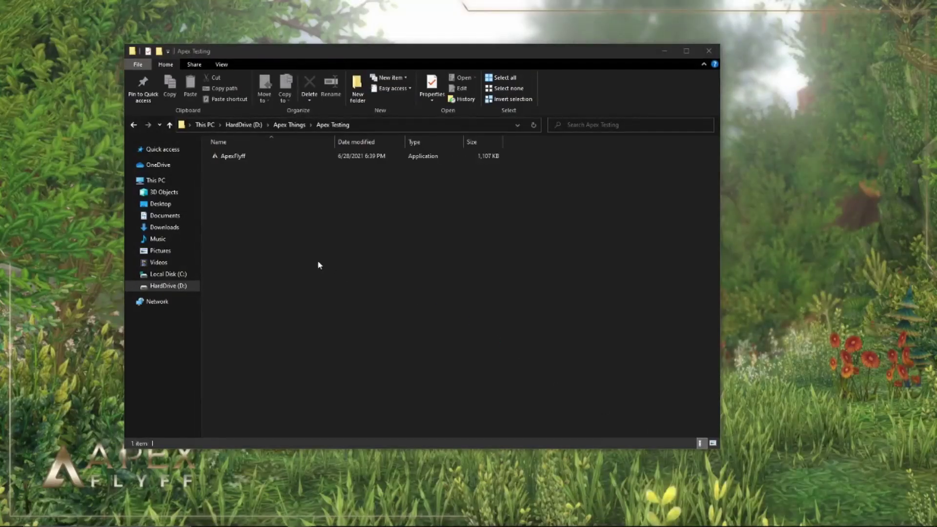
pyautogui.doubleClick(238, 156)
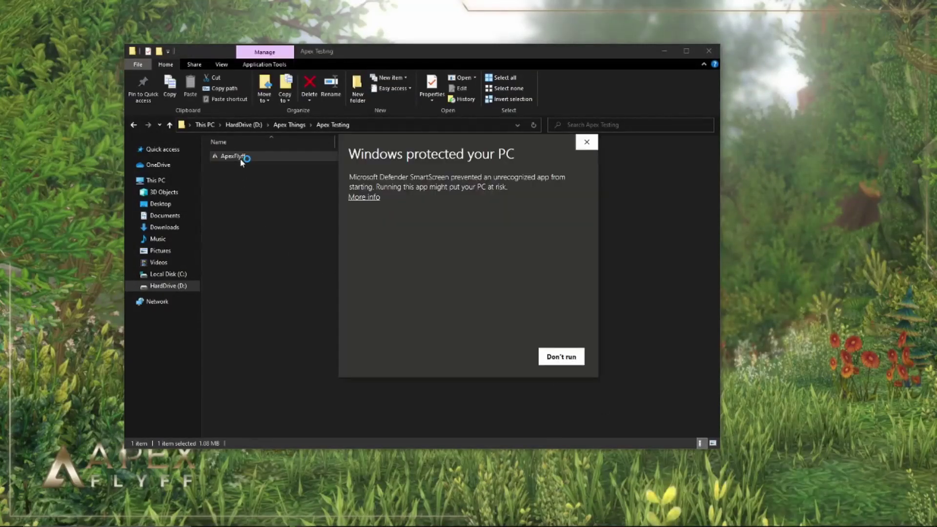
pyautogui.click(363, 197)
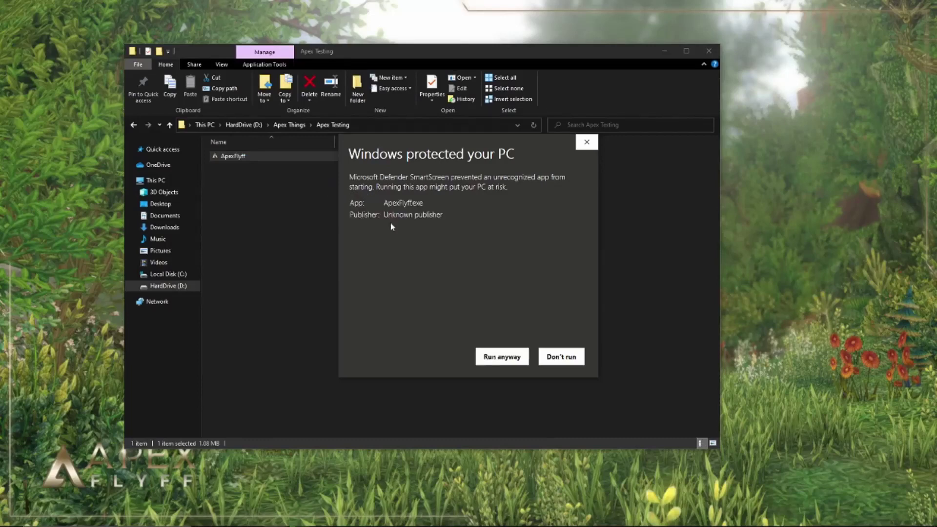
pyautogui.click(504, 358)
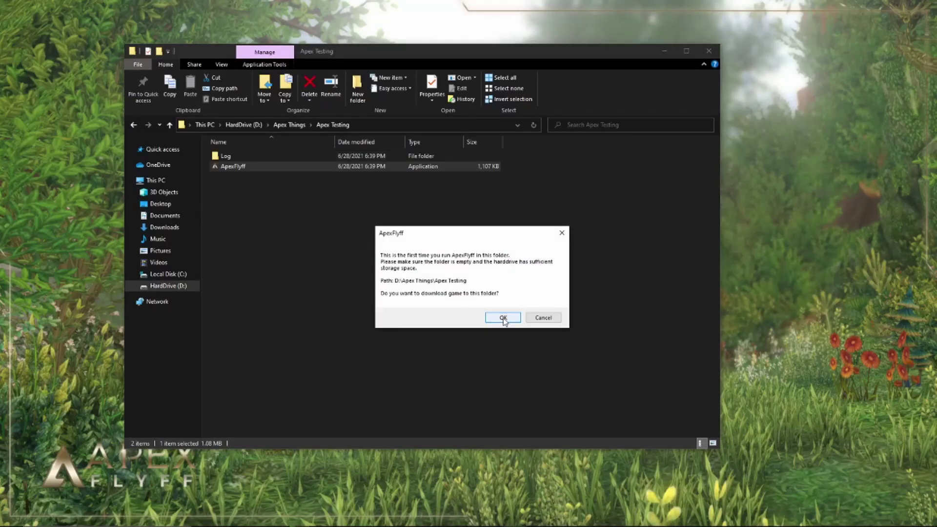
pyautogui.click(504, 321)
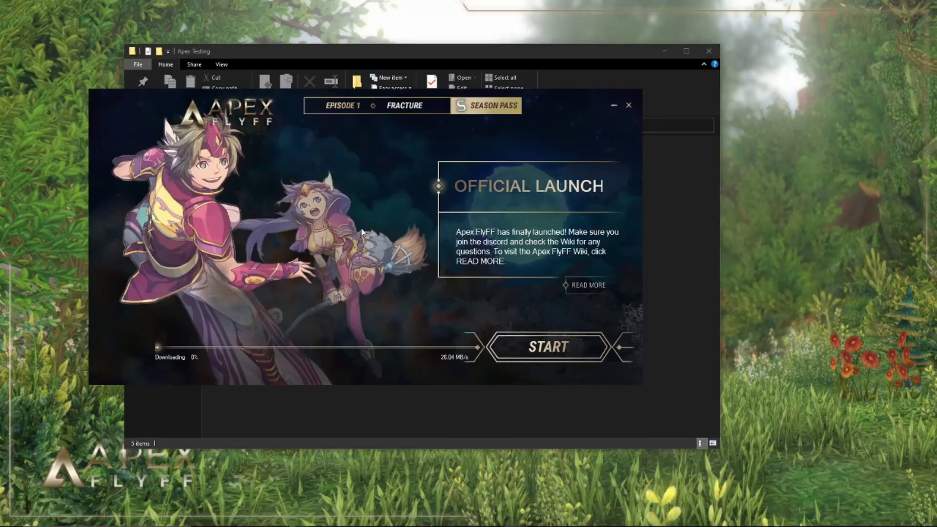
# Step: Move the patcher window aside and open Virus & threat protection via a Start search for 'virus'
pyautogui.moveTo(274, 102); pyautogui.dragTo(457, 218)
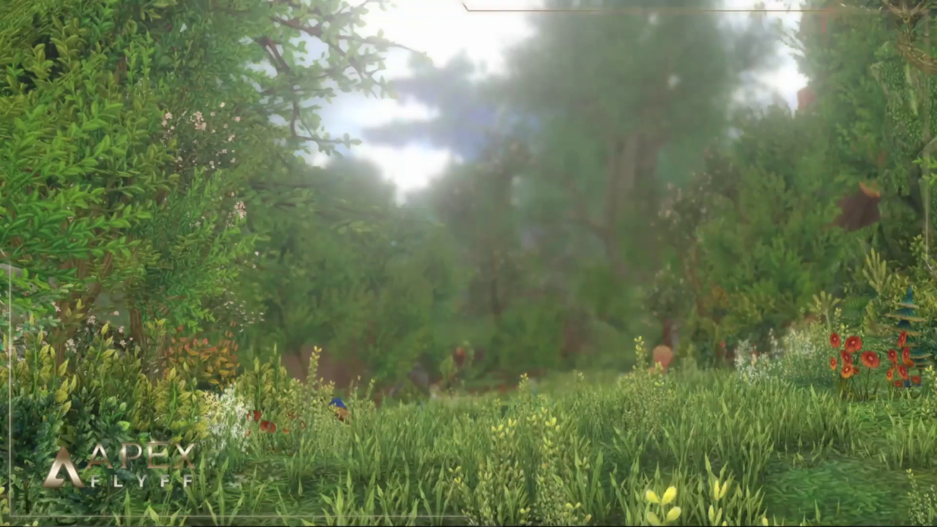
pyautogui.press('super')
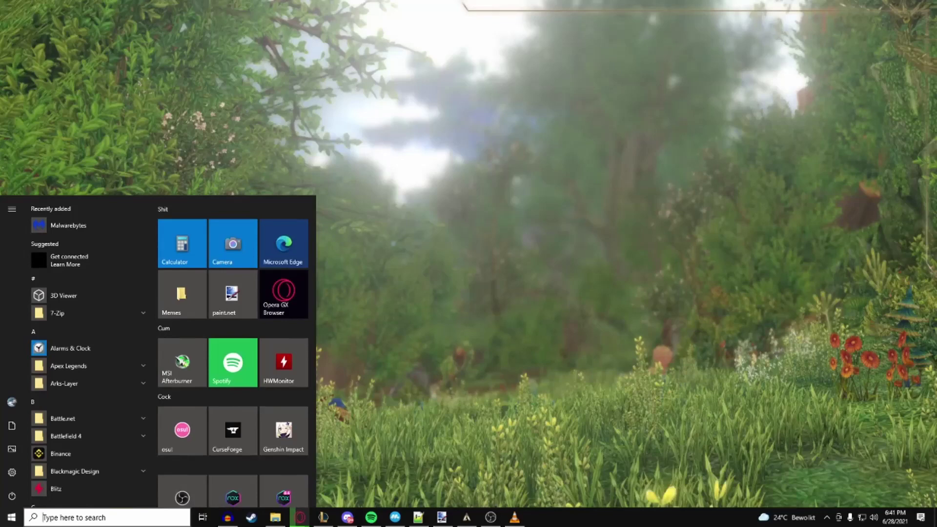
pyautogui.write('virus')
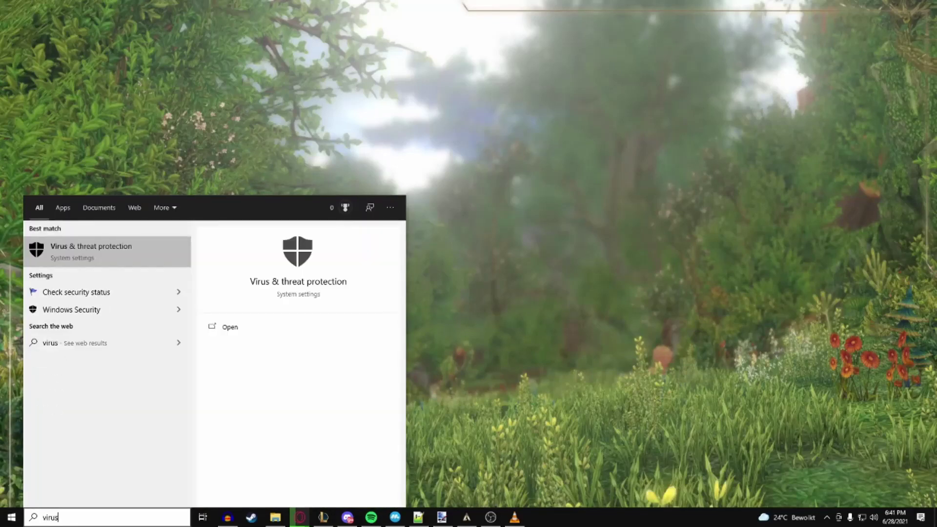
pyautogui.click(111, 249)
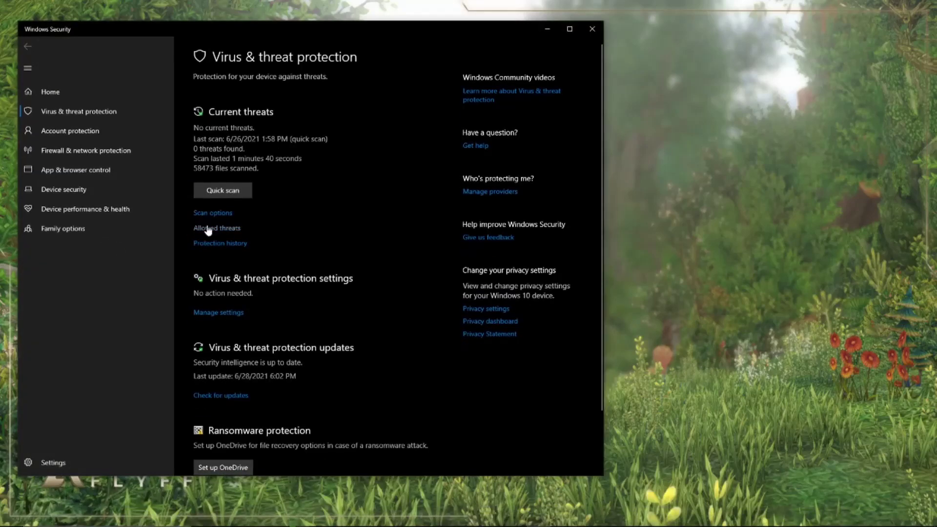
# Step: Open the Defender exclusions list and view the exclusion types without adding one
pyautogui.click(218, 314)
pyautogui.scroll(-5, 218, 317)
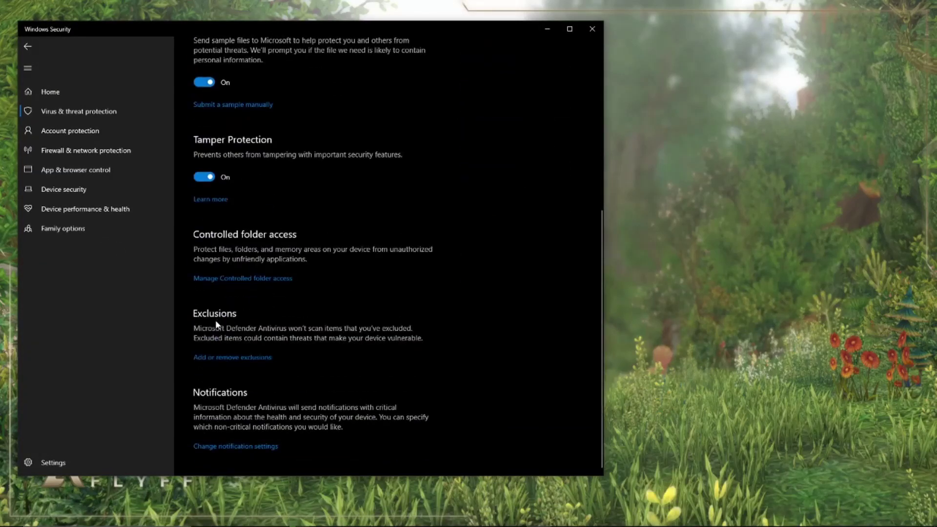
pyautogui.scroll(1, 236, 361)
pyautogui.scroll(-2, 236, 363)
pyautogui.click(236, 363)
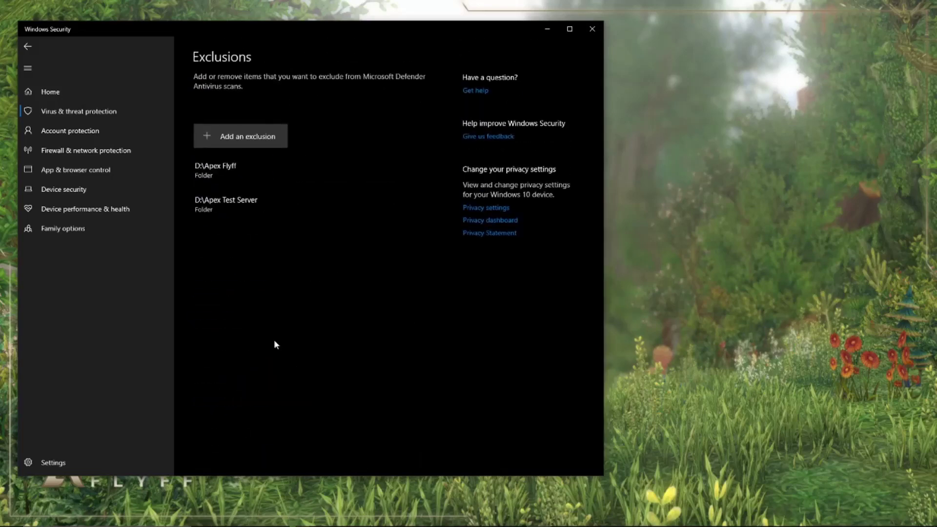
pyautogui.click(263, 140)
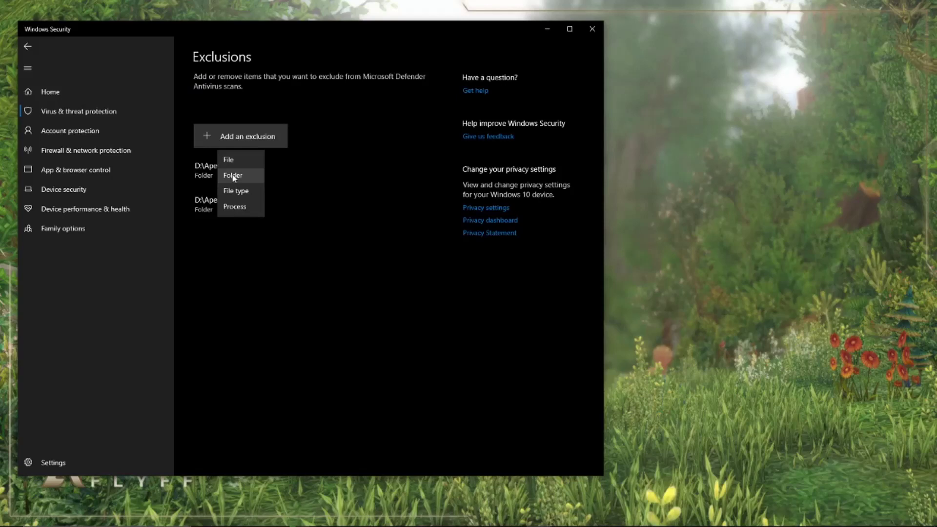
pyautogui.click(180, 165)
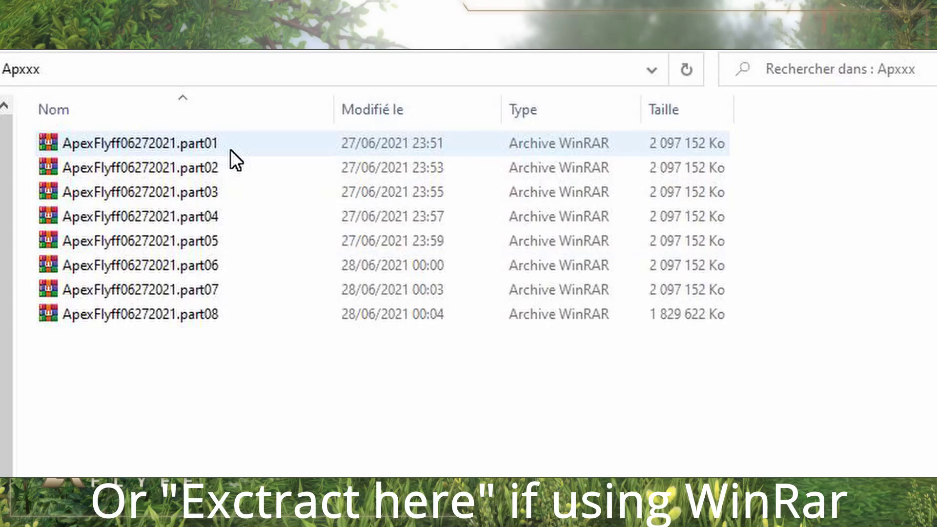
# Step: Extract ApexFlyff06272021.part01 here (Extraire ici) into Apxxx and move the progress window up
pyautogui.click(231, 147)
pyautogui.rightClick(231, 148)
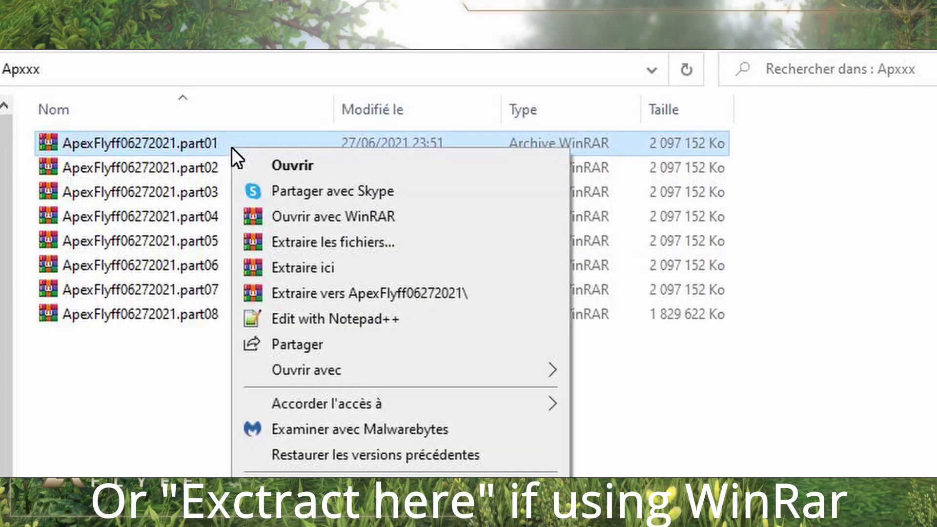
pyautogui.click(312, 271)
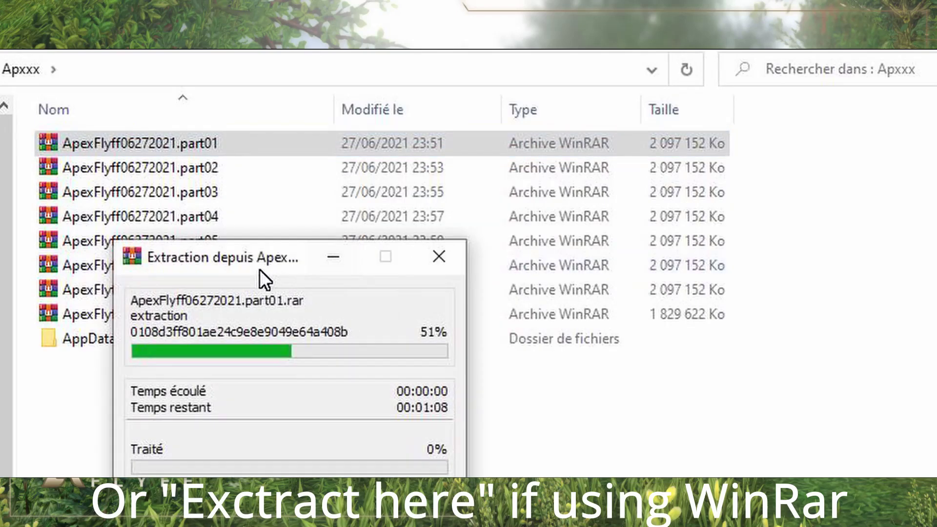
pyautogui.moveTo(259, 269); pyautogui.dragTo(259, 147)
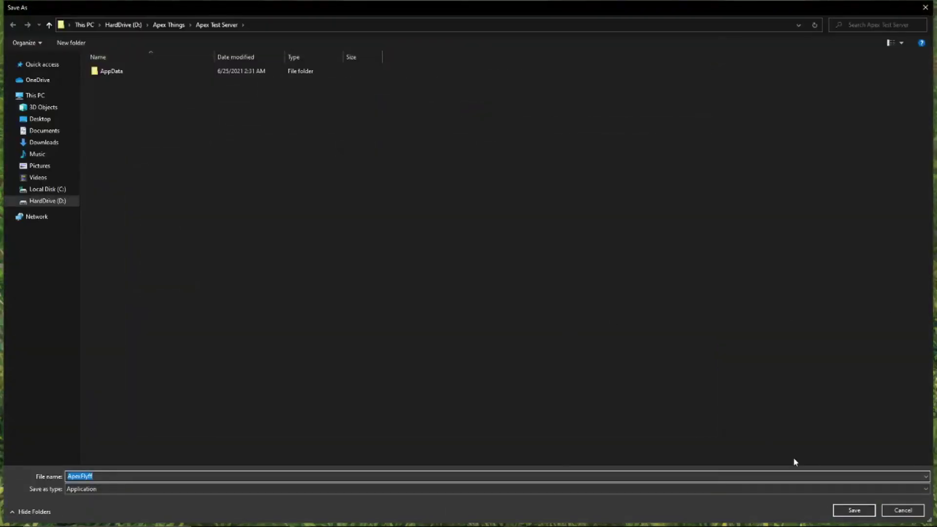
# Step: Save ApexFlyff into Apex Test Server and launch it past the SmartScreen warning
pyautogui.press('Escape')
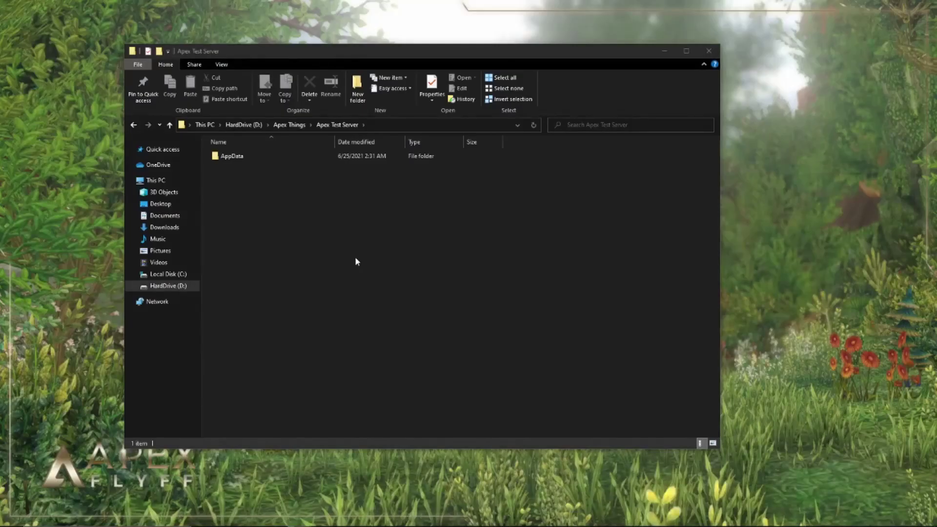
pyautogui.click(243, 167)
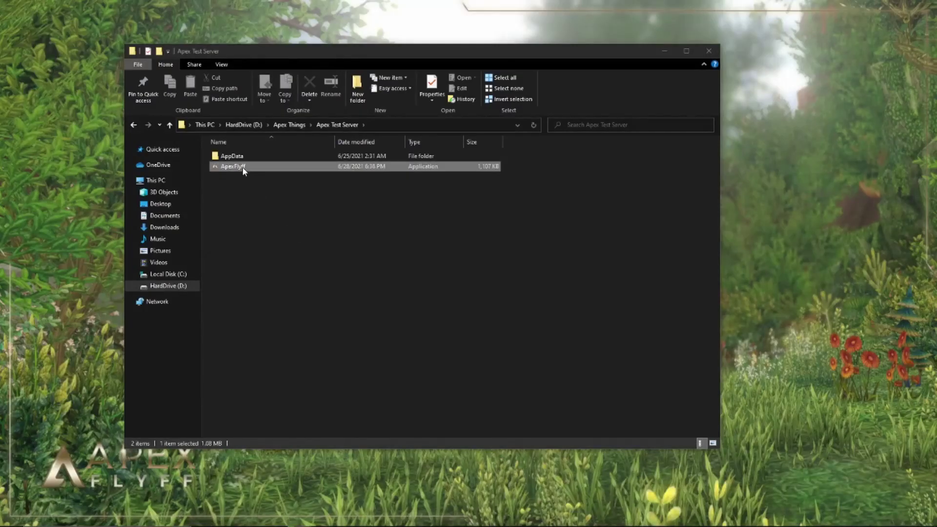
pyautogui.doubleClick(242, 167)
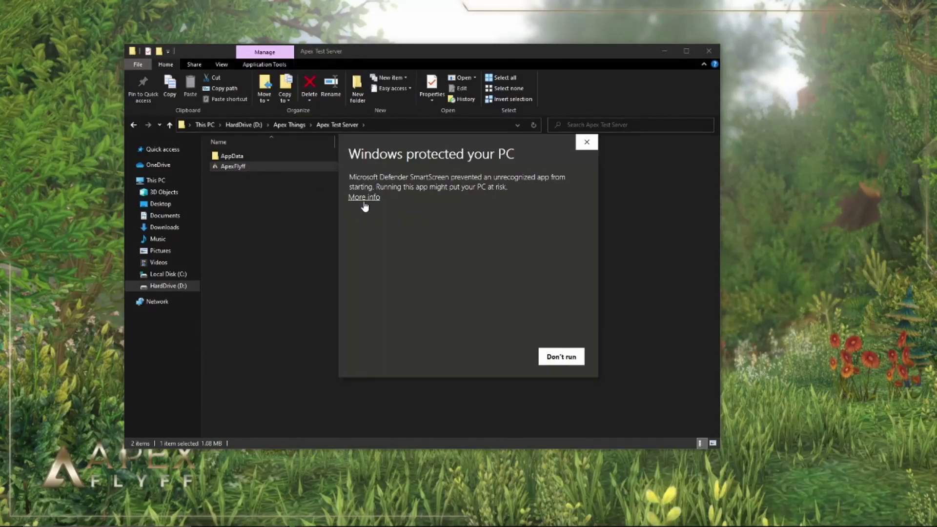
pyautogui.click(364, 200)
pyautogui.click(504, 357)
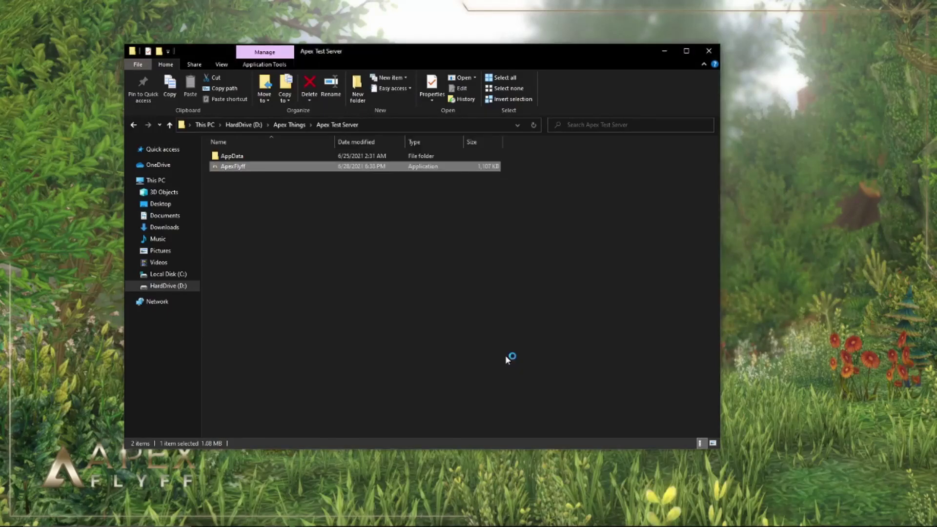